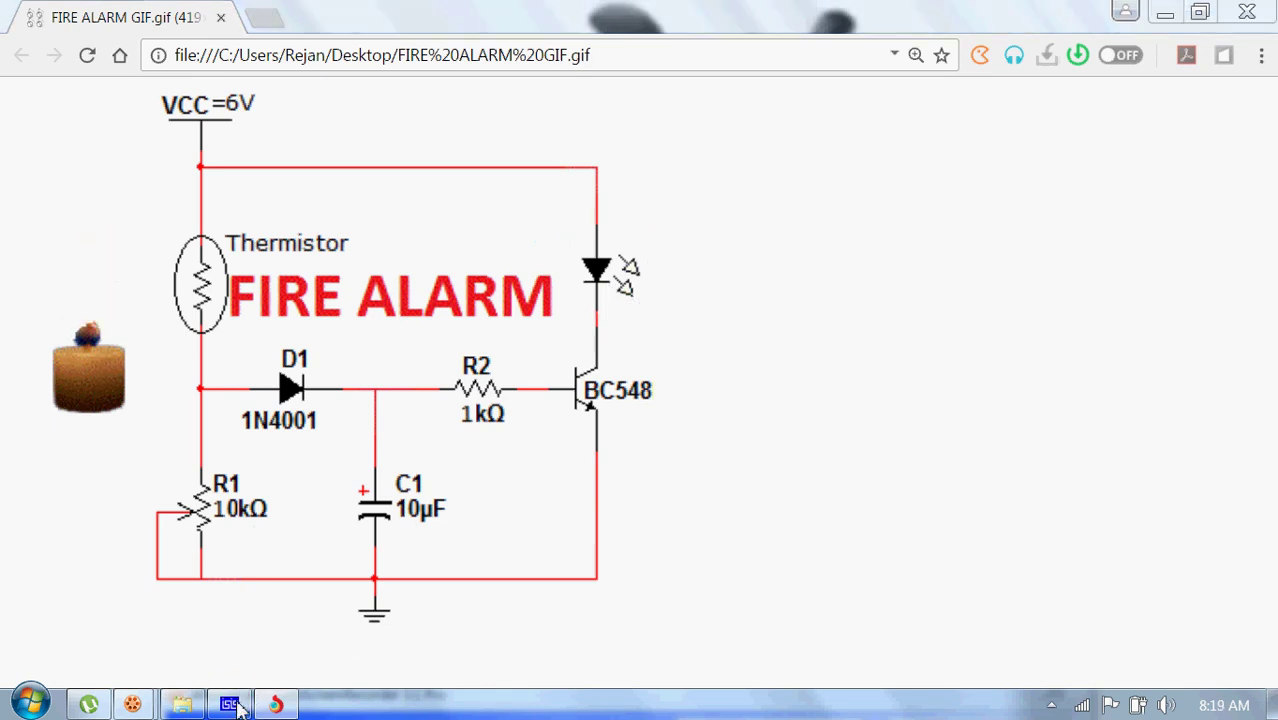
# Switch to the ISIS window showing the fire indicator schematic with the BC548 circuit
pyautogui.click(236, 705)
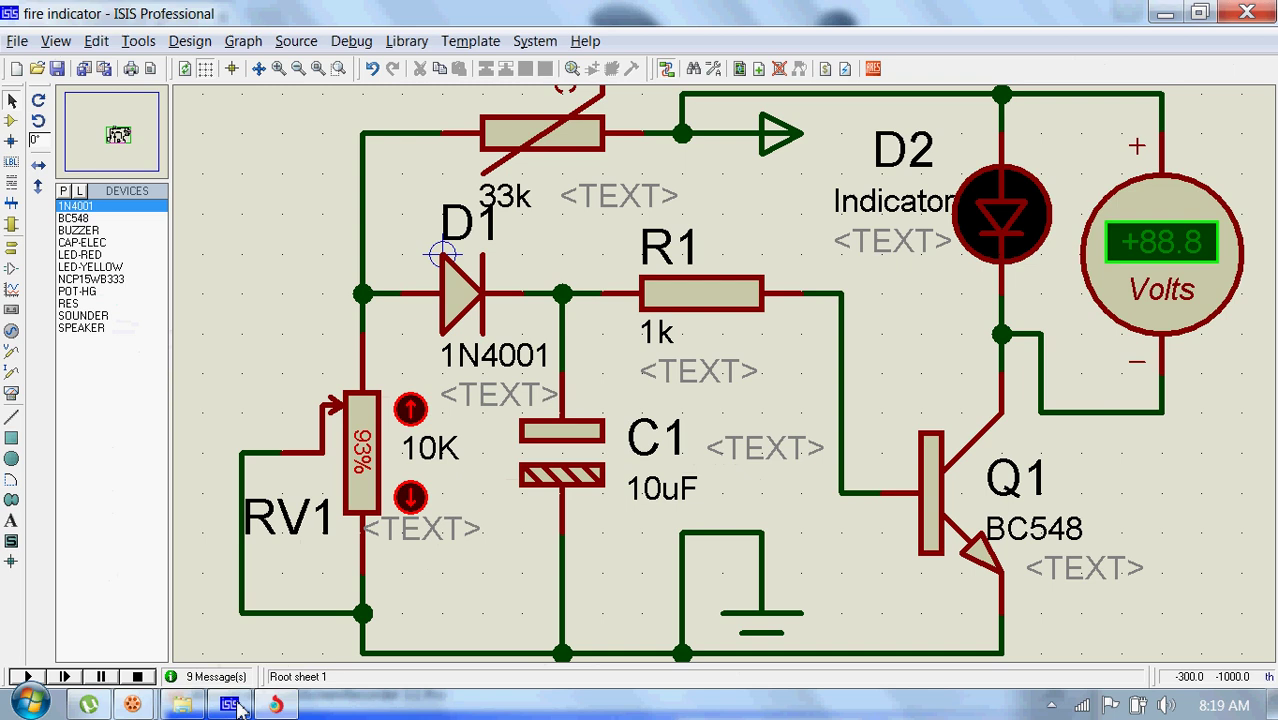
# Set thermistor RT1 to 25 °C and run the simulation; the LED stays dark at 0.00 V
pyautogui.doubleClick(568, 143)
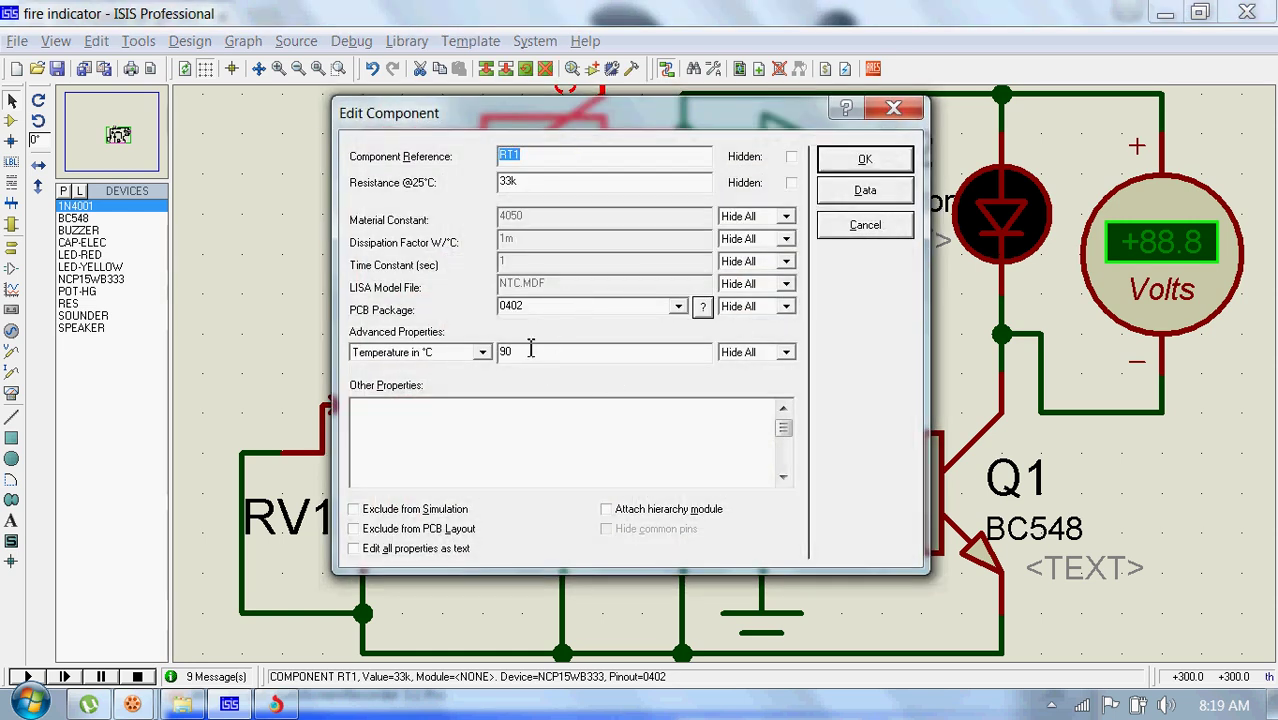
pyautogui.doubleClick(525, 352)
pyautogui.write('25')
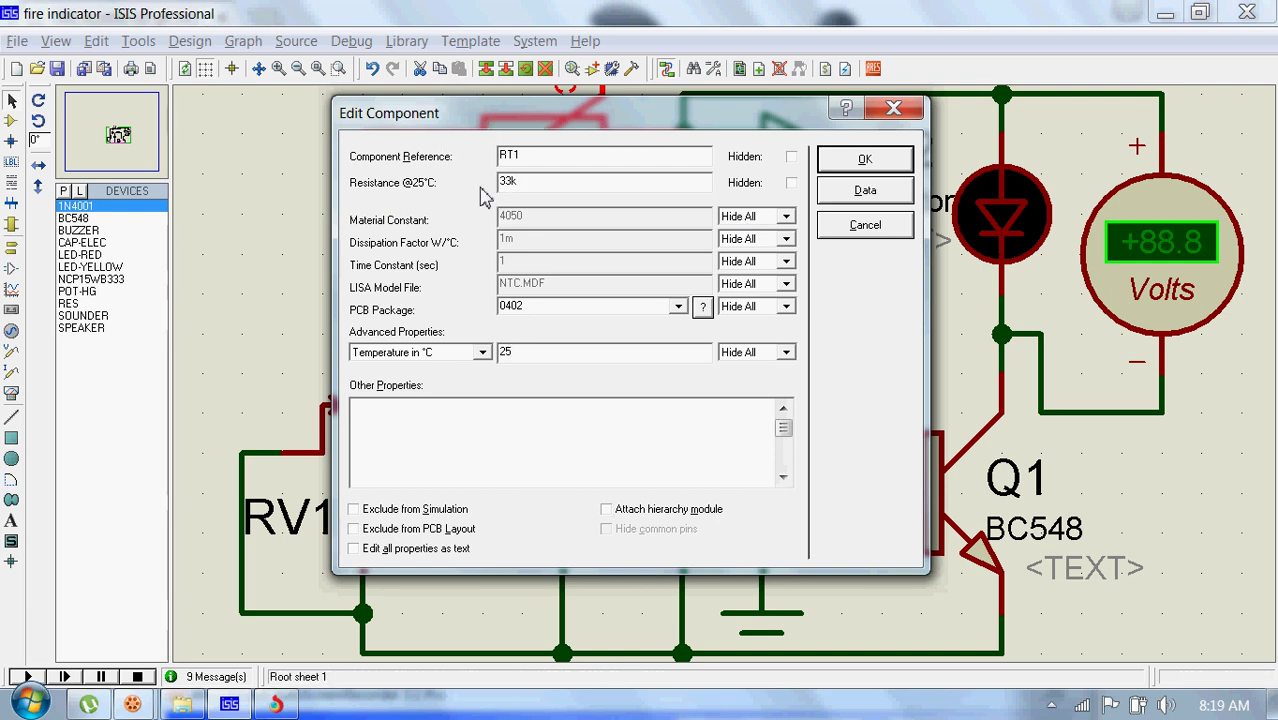
pyautogui.click(889, 163)
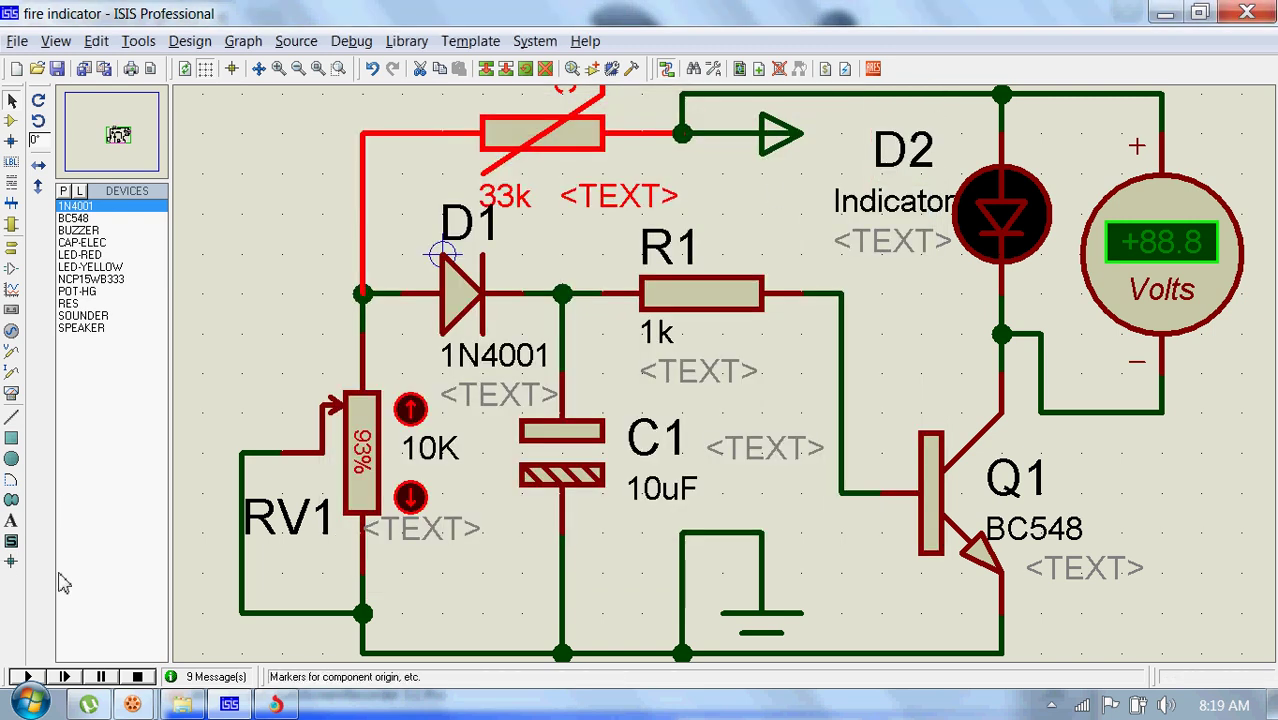
pyautogui.click(22, 677)
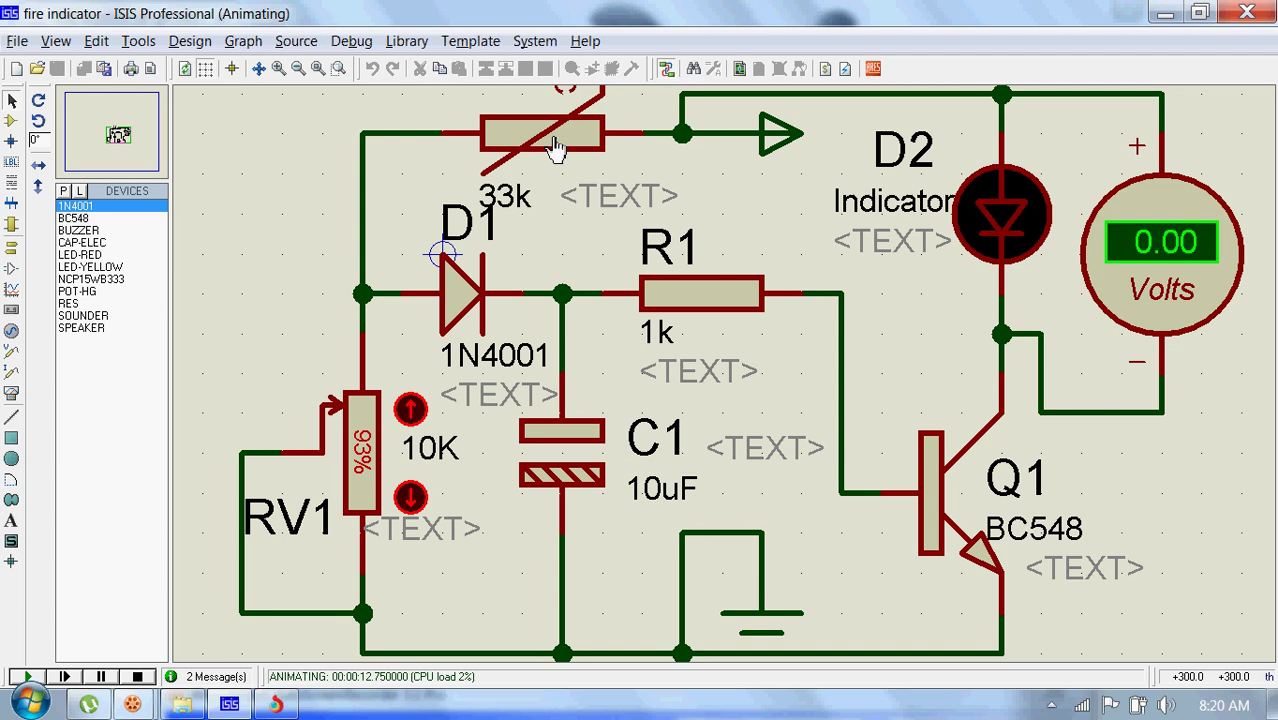
# Stop the simulation, change RT1's temperature to 50 °C, and restart the simulation
pyautogui.click(140, 677)
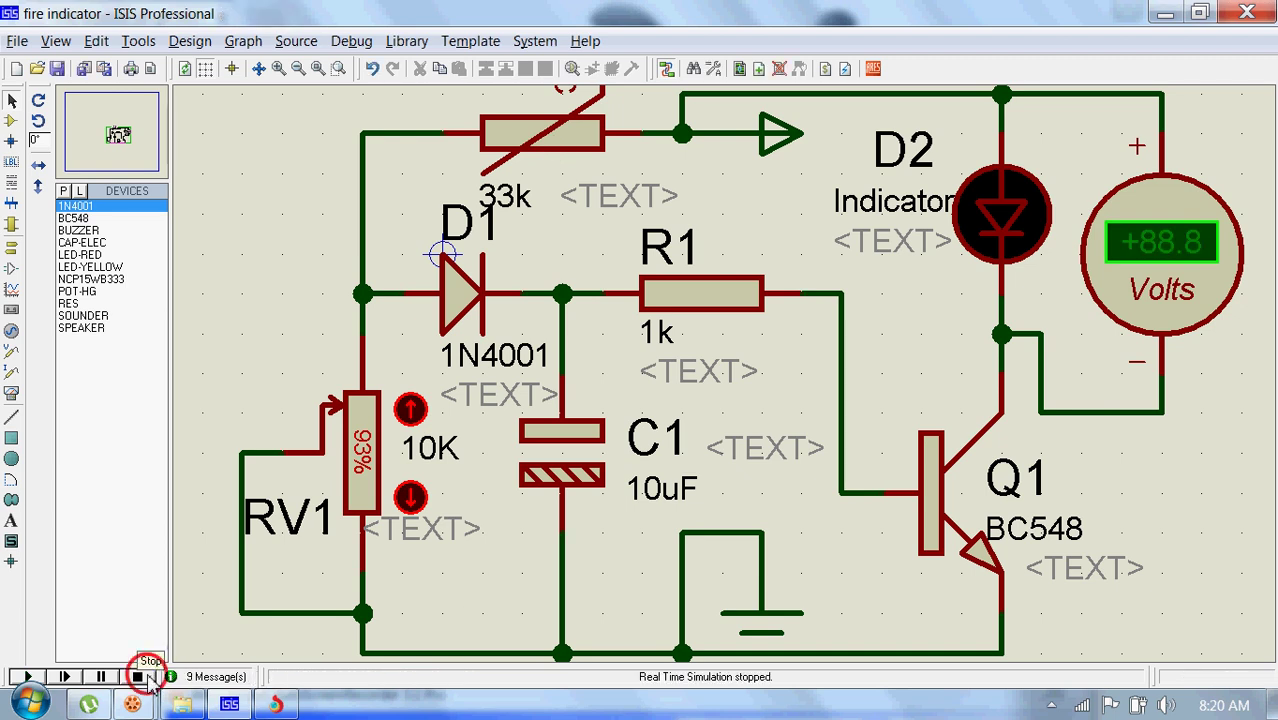
pyautogui.doubleClick(545, 150)
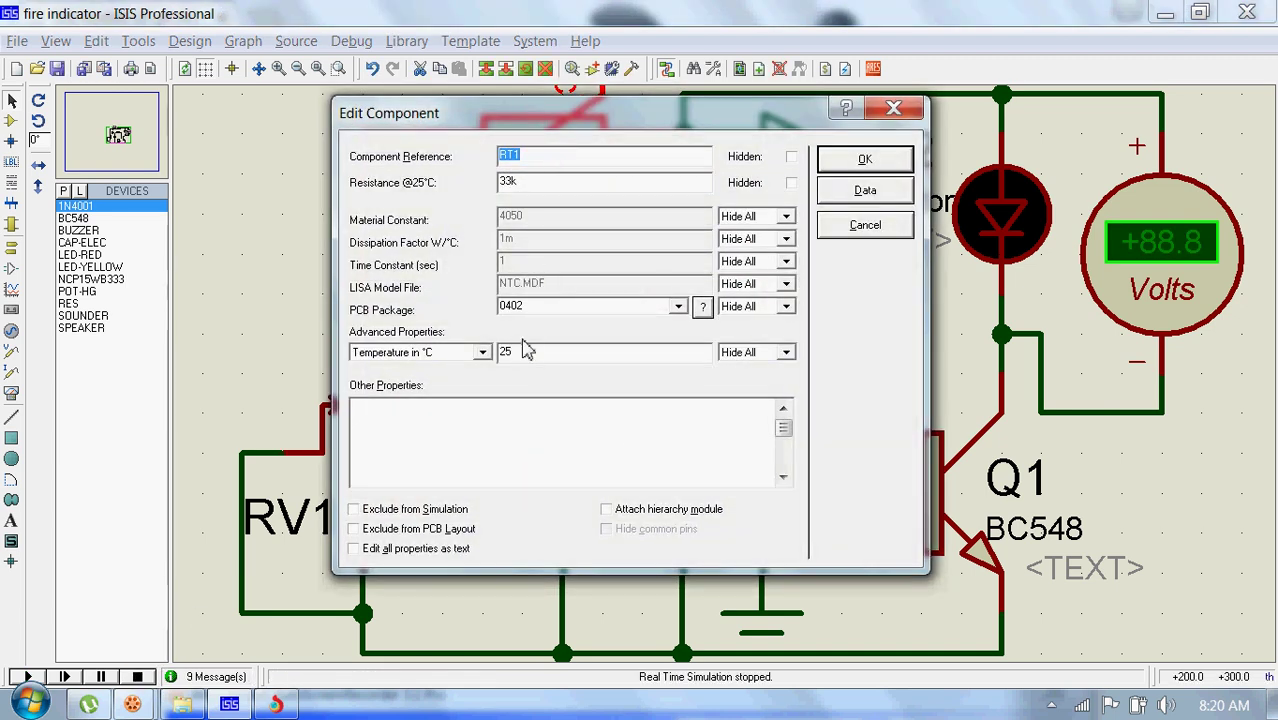
pyautogui.click(516, 349)
pyautogui.press('BackSpace')
pyautogui.press('BackSpace')
pyautogui.write('5')
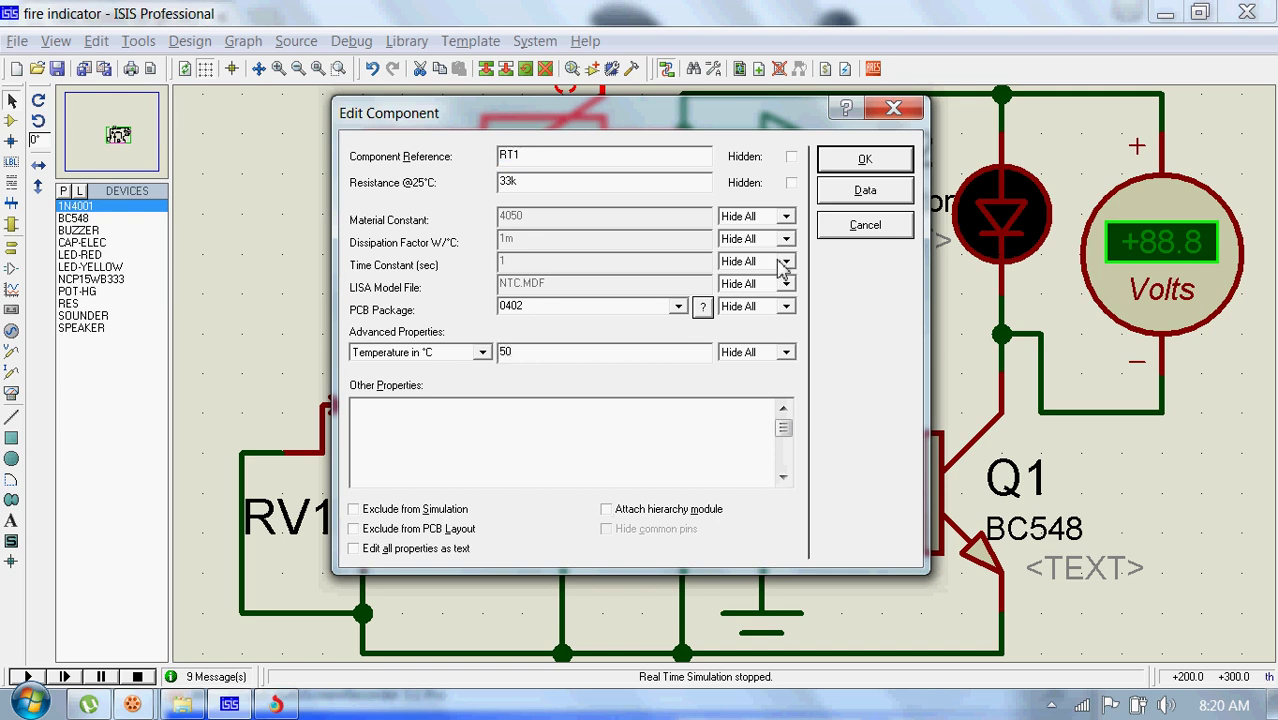
pyautogui.click(847, 164)
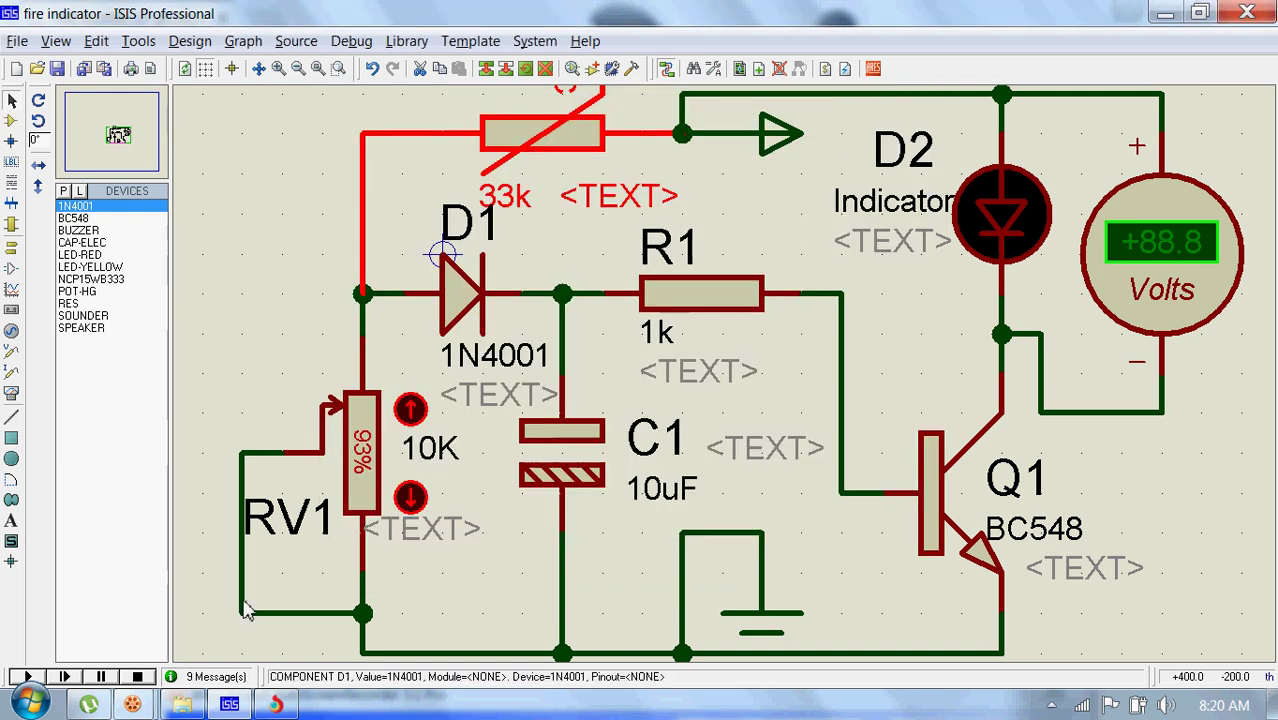
pyautogui.click(24, 677)
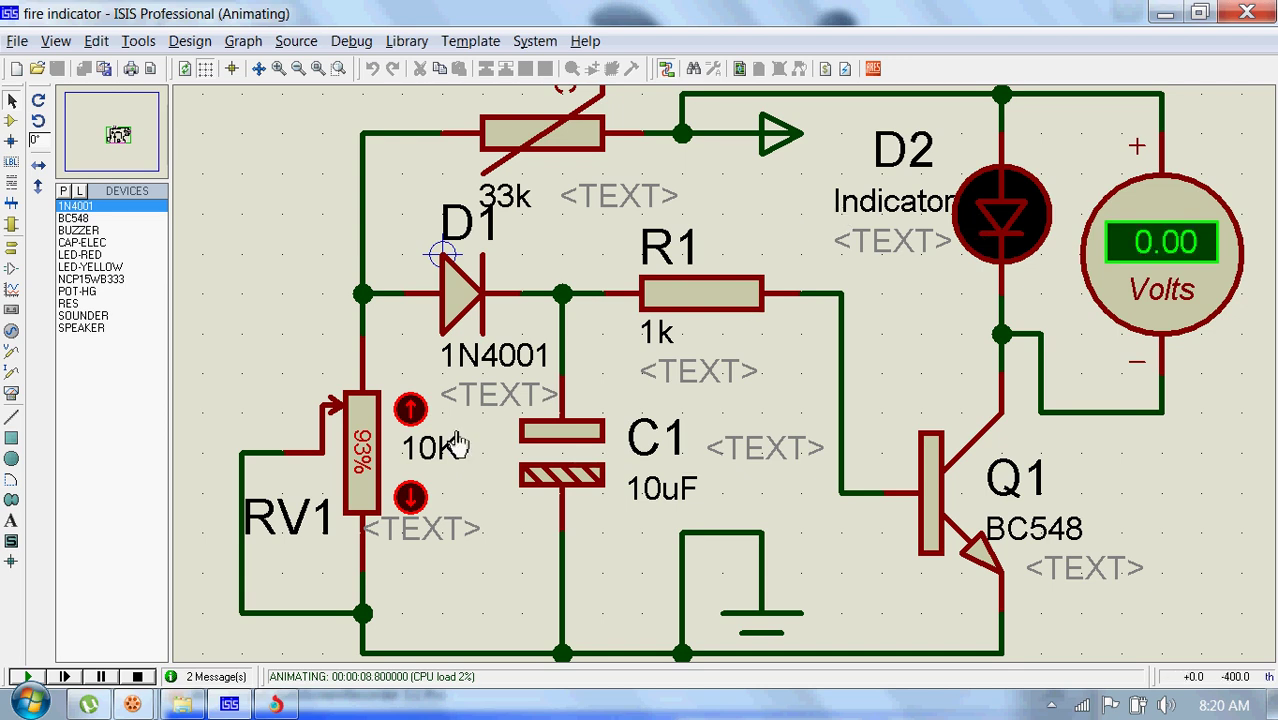
# Stop the simulation, set RT1 to 90 °C via Edit Properties, and rerun; voltmeter reads +2.01 V
pyautogui.click(138, 677)
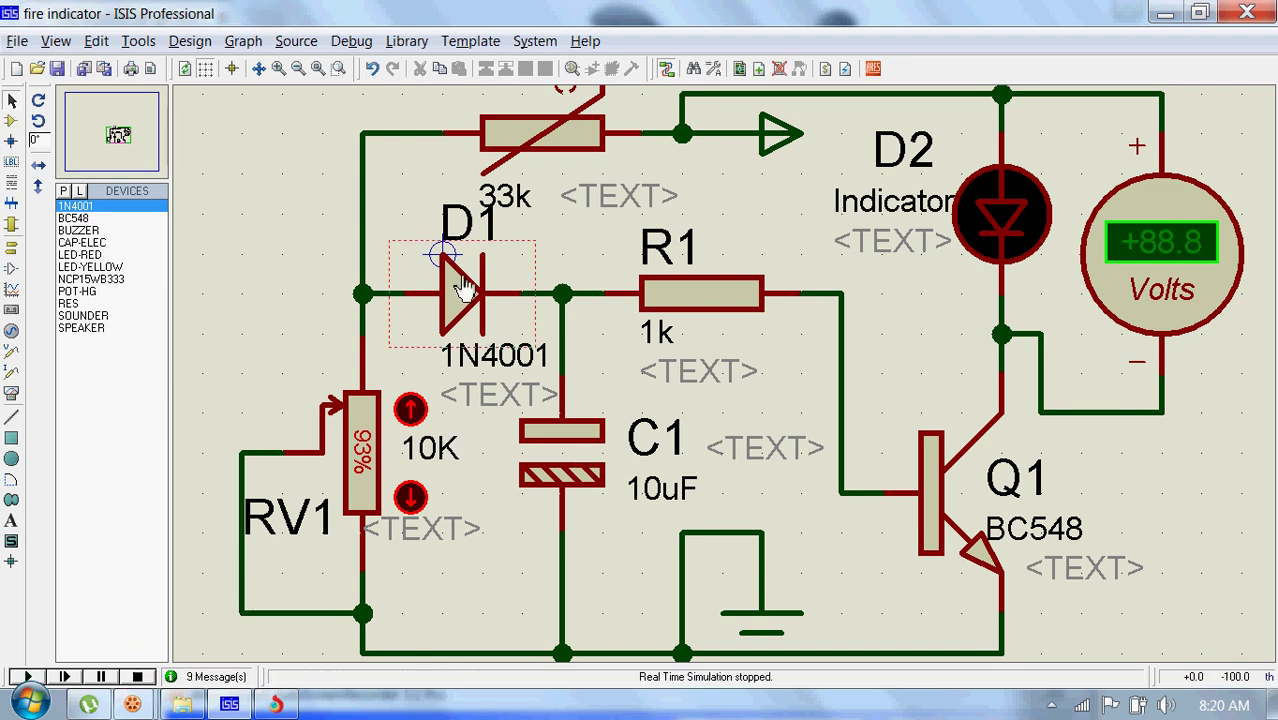
pyautogui.rightClick(547, 127)
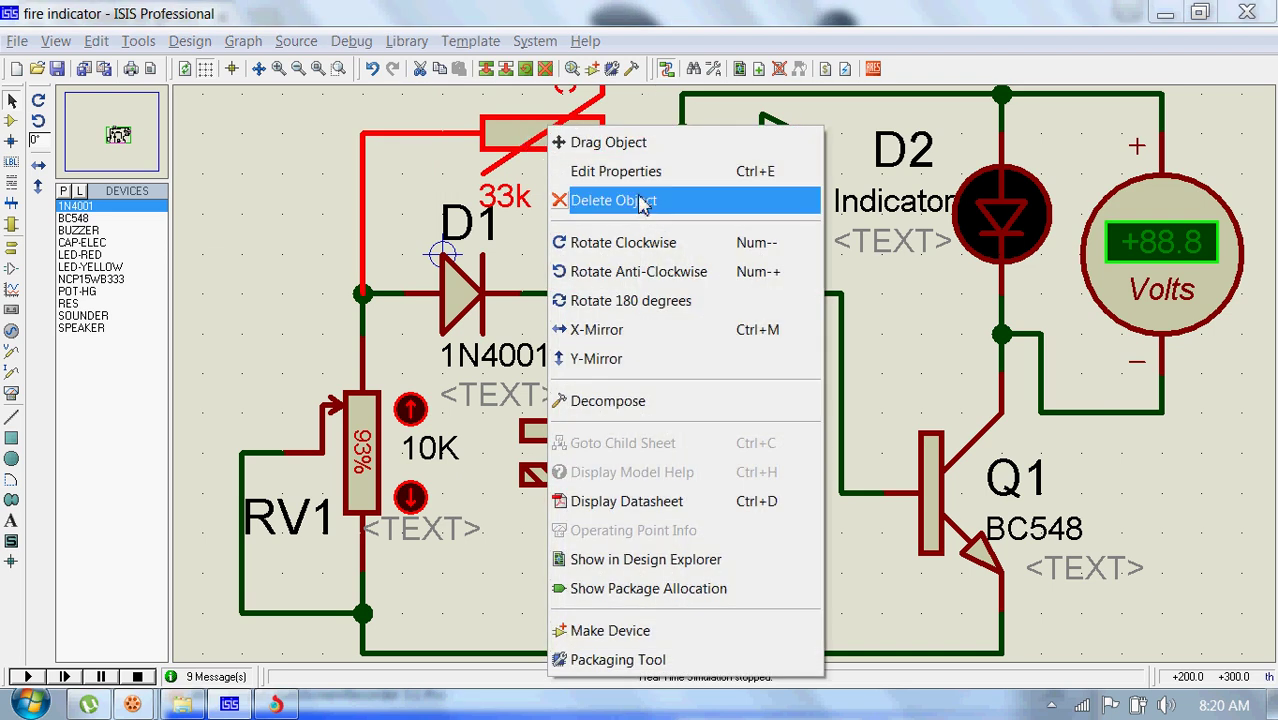
pyautogui.click(614, 171)
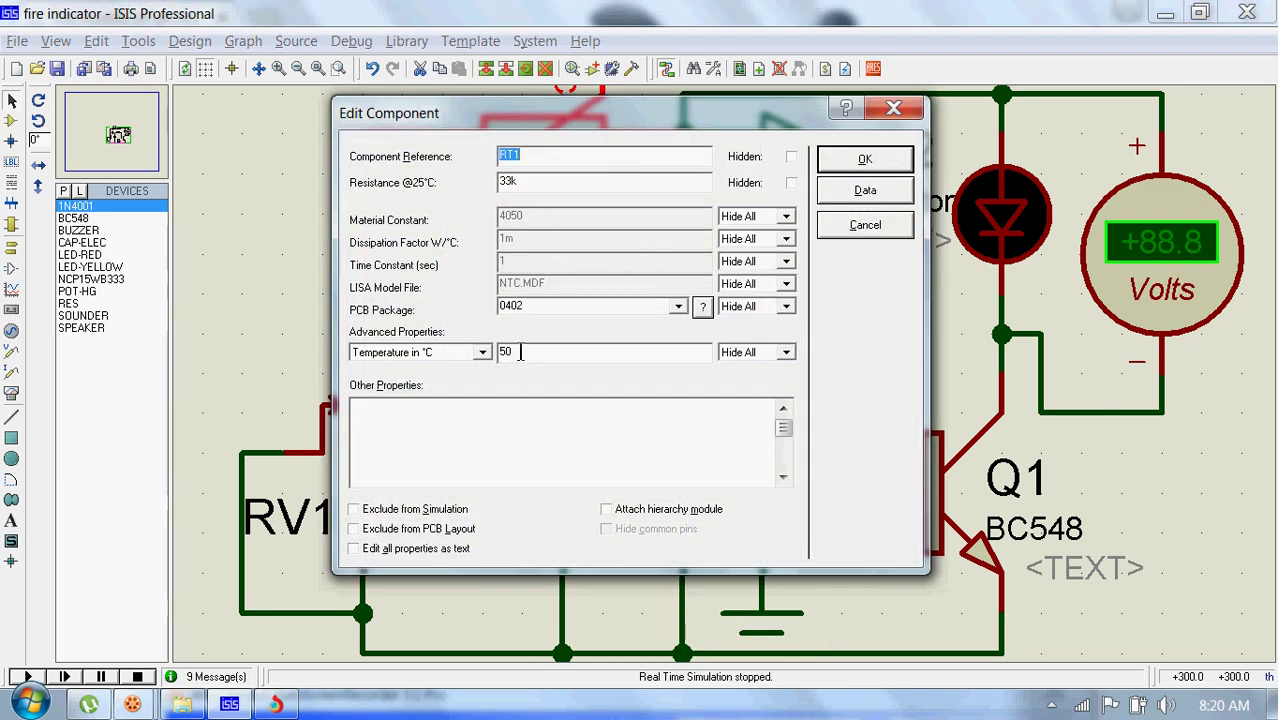
pyautogui.click(520, 352)
pyautogui.press('BackSpace')
pyautogui.press('BackSpace')
pyautogui.write('90')
pyautogui.press('Return')
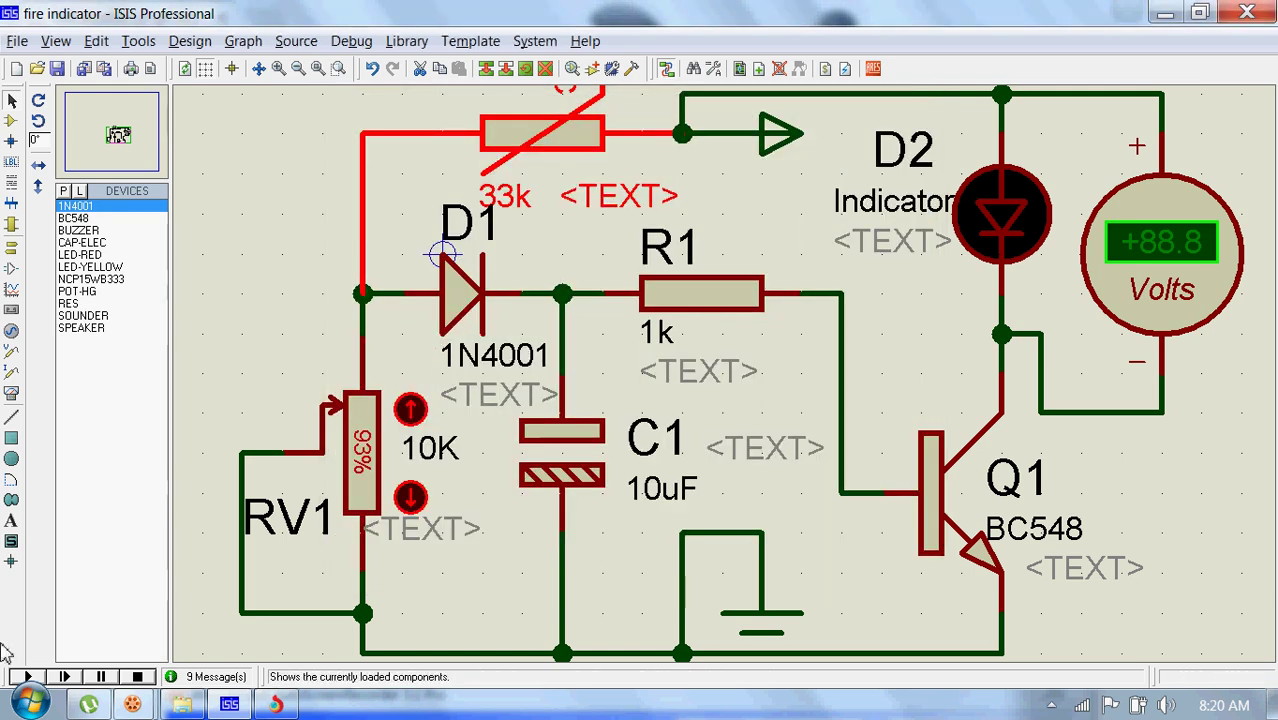
pyautogui.click(24, 677)
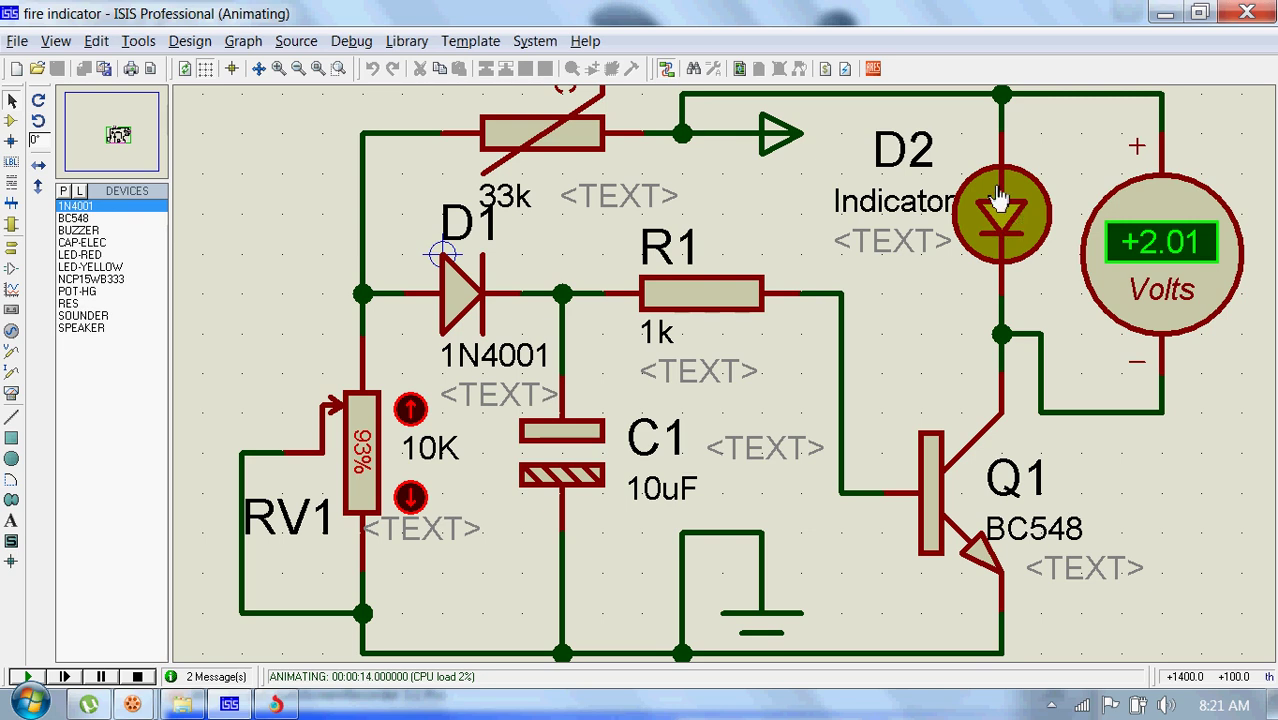
# Stop the simulation, replace RT1's 90 °C temperature value, and start a fresh simulation run
pyautogui.click(138, 678)
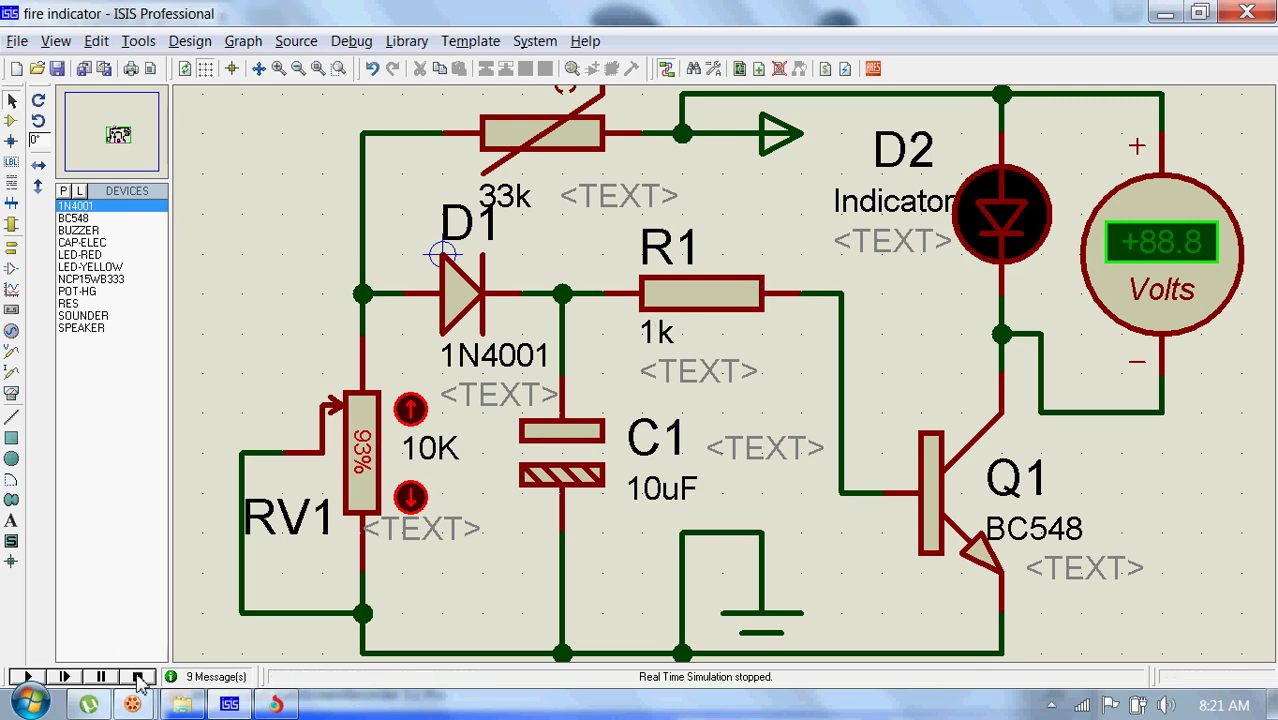
pyautogui.doubleClick(503, 150)
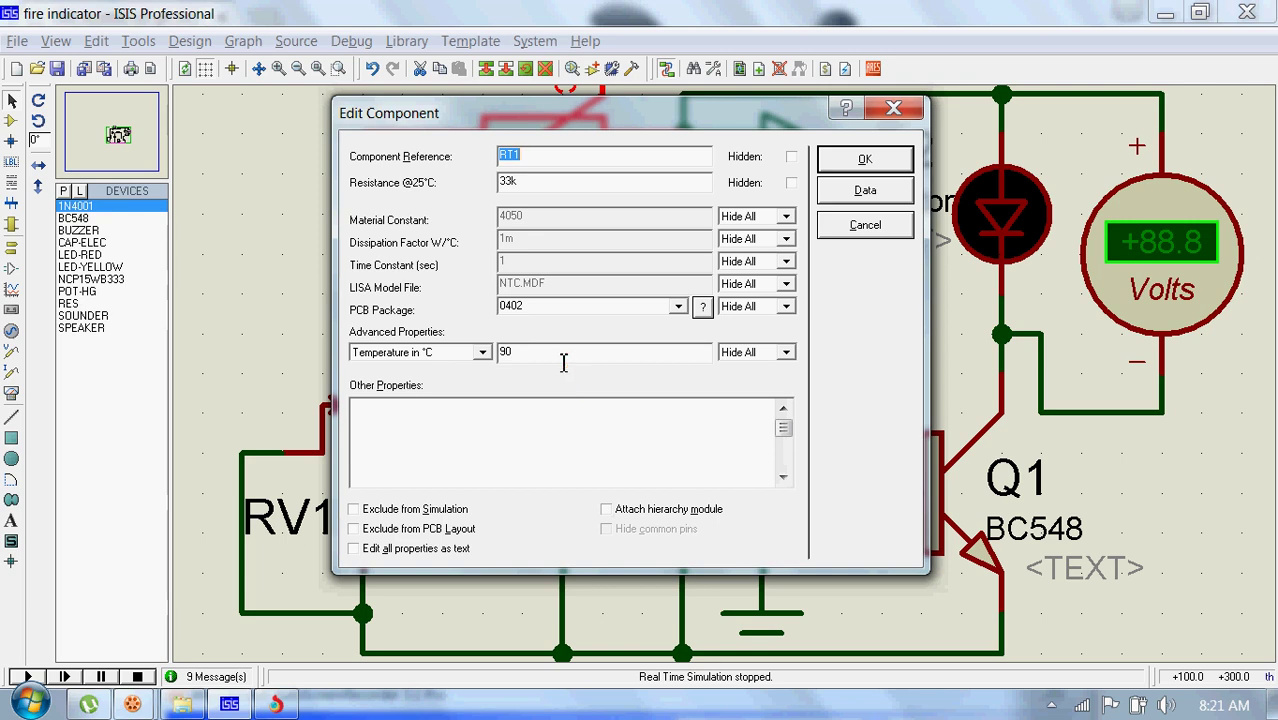
pyautogui.click(560, 360)
pyautogui.press('BackSpace')
pyautogui.press('BackSpace')
pyautogui.write('1N400')
pyautogui.press('Return')
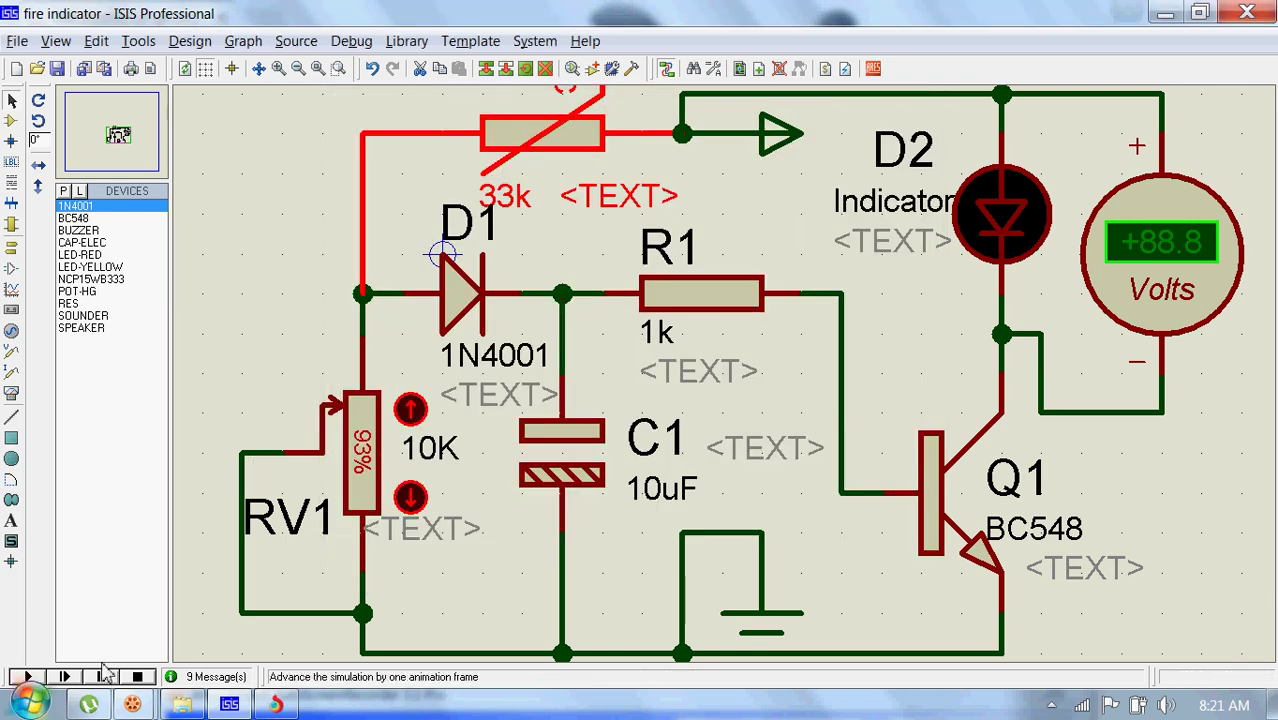
pyautogui.click(26, 677)
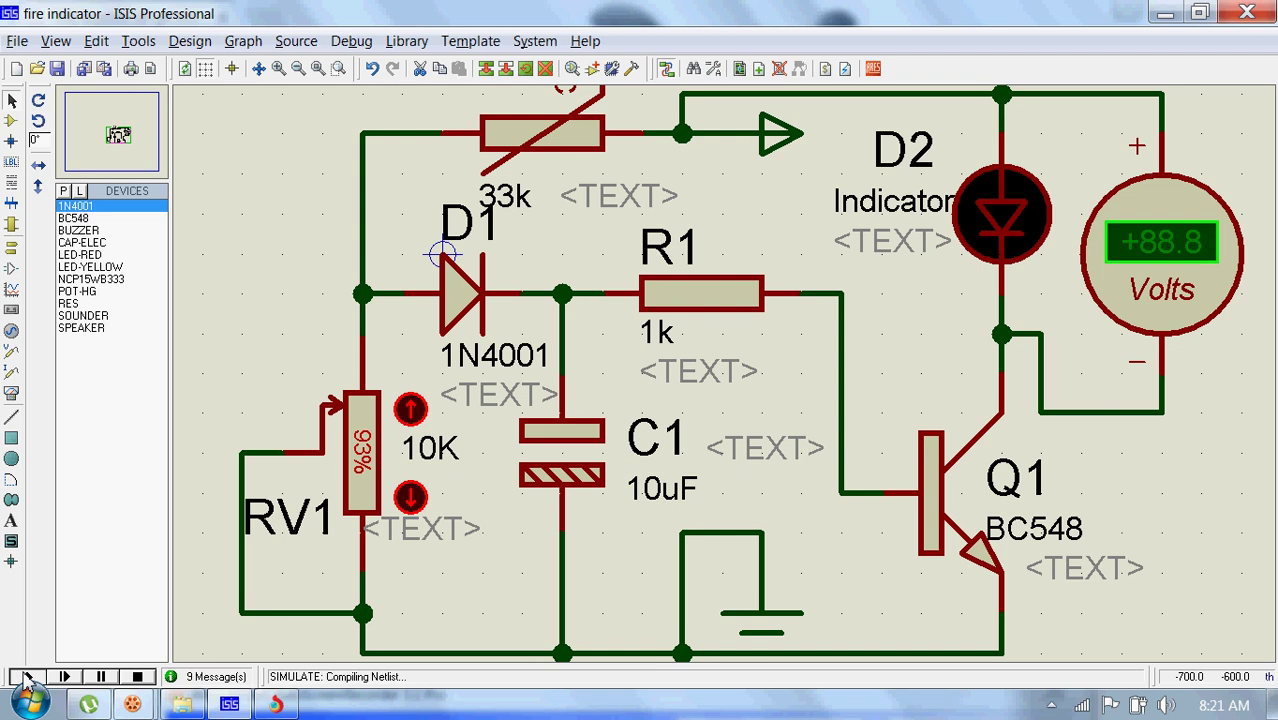